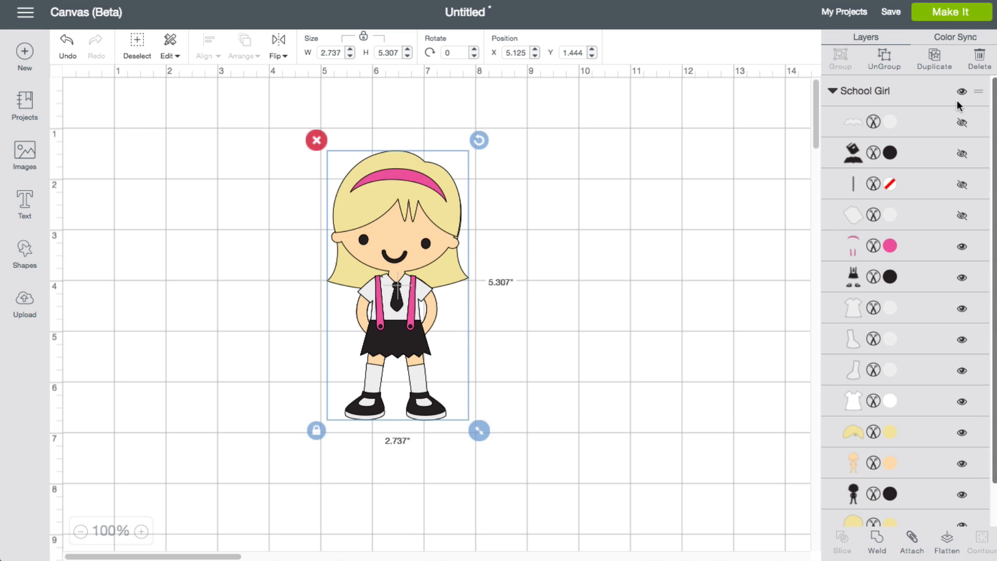
Step: Recolour the girl's front hair layer to olive brown #816C0D and apply the same colour to the back hair layer
drag(995, 103, 986, 223)
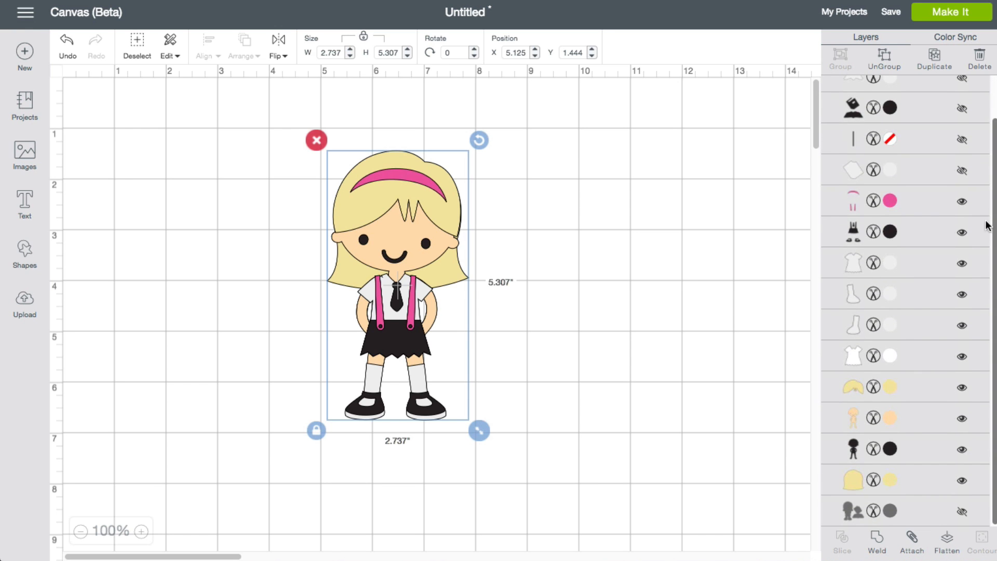
click(855, 391)
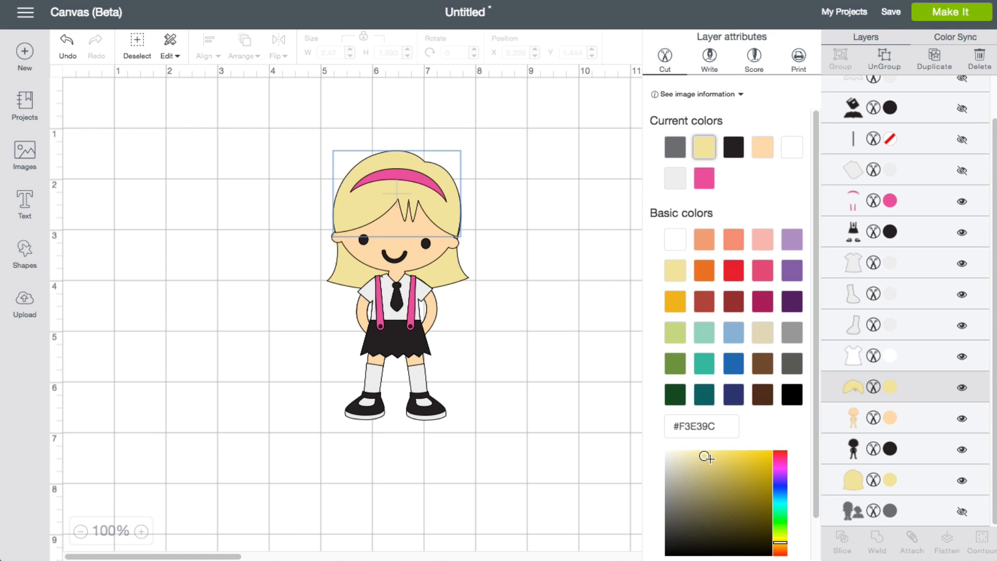
drag(704, 456, 764, 501)
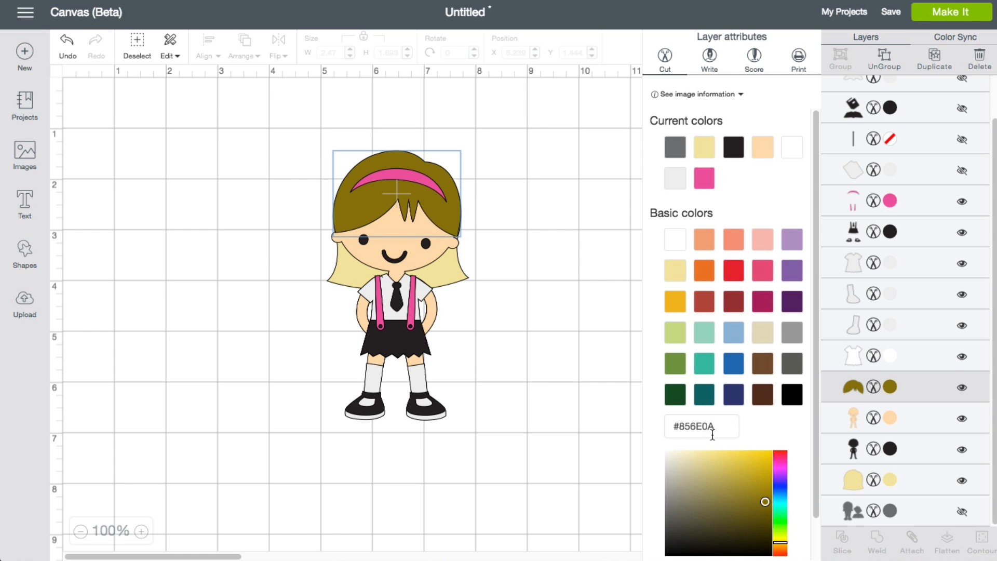
mouse_move(763, 502)
mouse_down()
mouse_move(741, 502)
mouse_move(762, 502)
mouse_up()
click(852, 479)
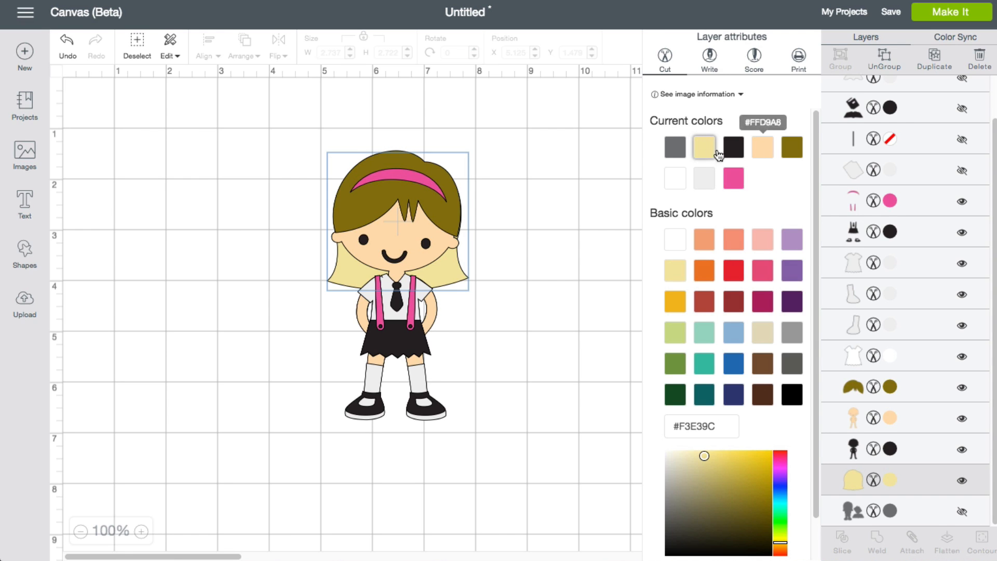
click(794, 149)
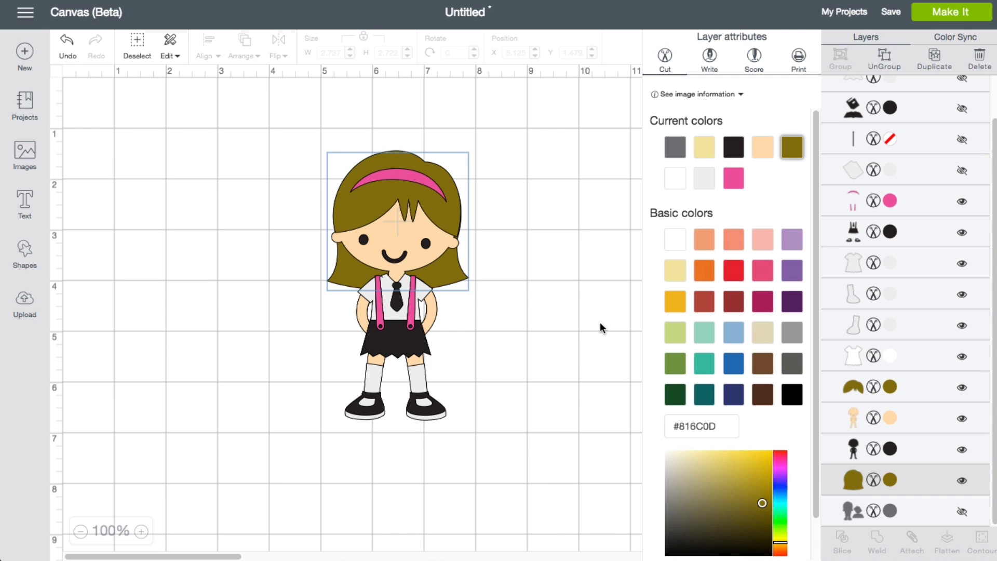
Step: Change the girl's pink headband and suspenders layer to Blueberry and deselect the image
click(892, 200)
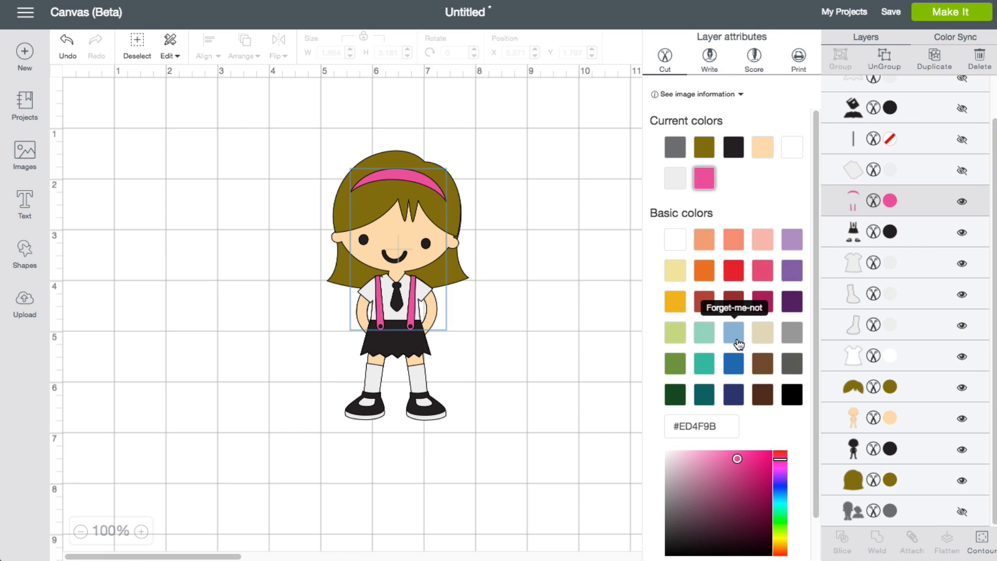
click(738, 362)
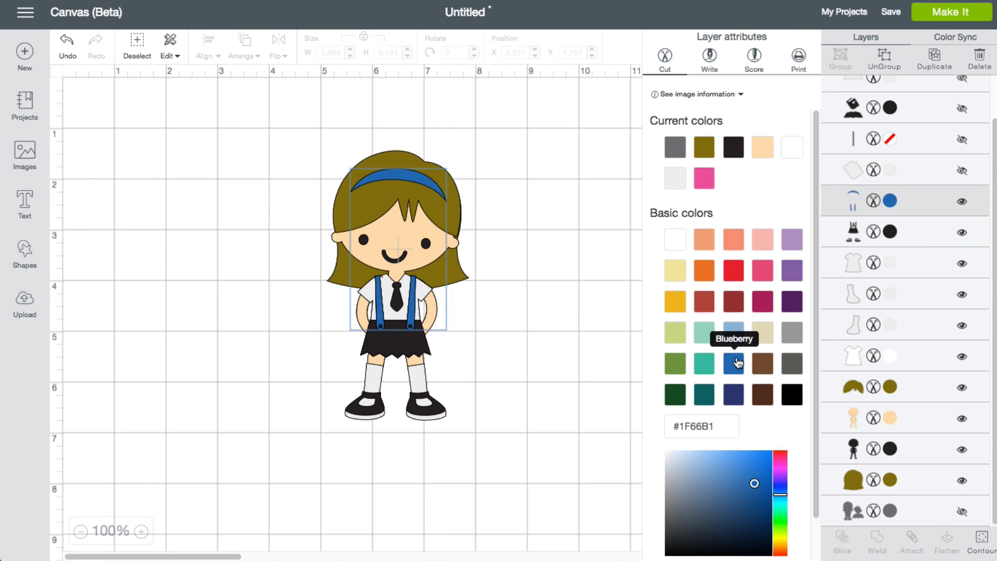
click(554, 367)
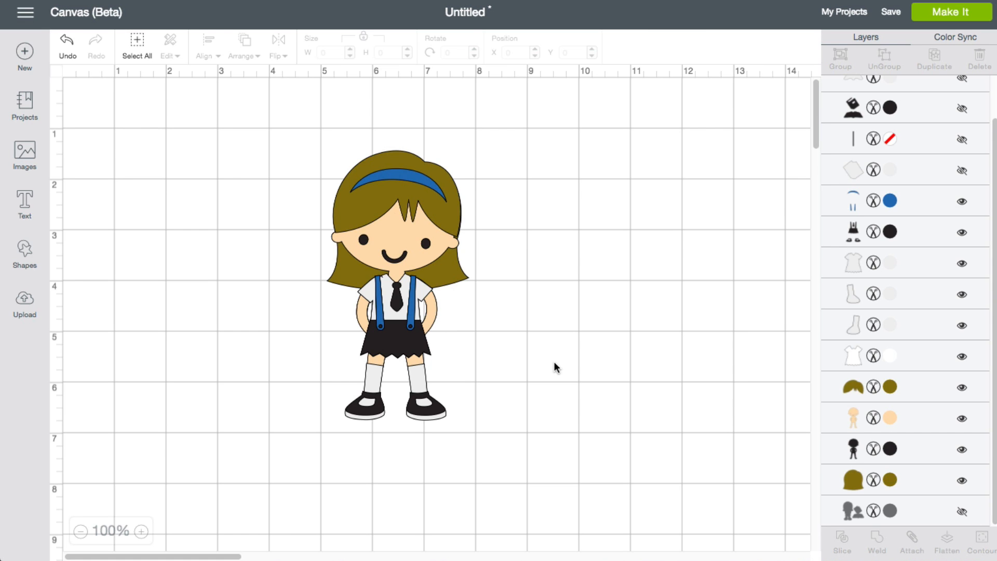
Step: Flatten the entire school girl image into one printable layer and unflatten it again
drag(235, 114, 542, 456)
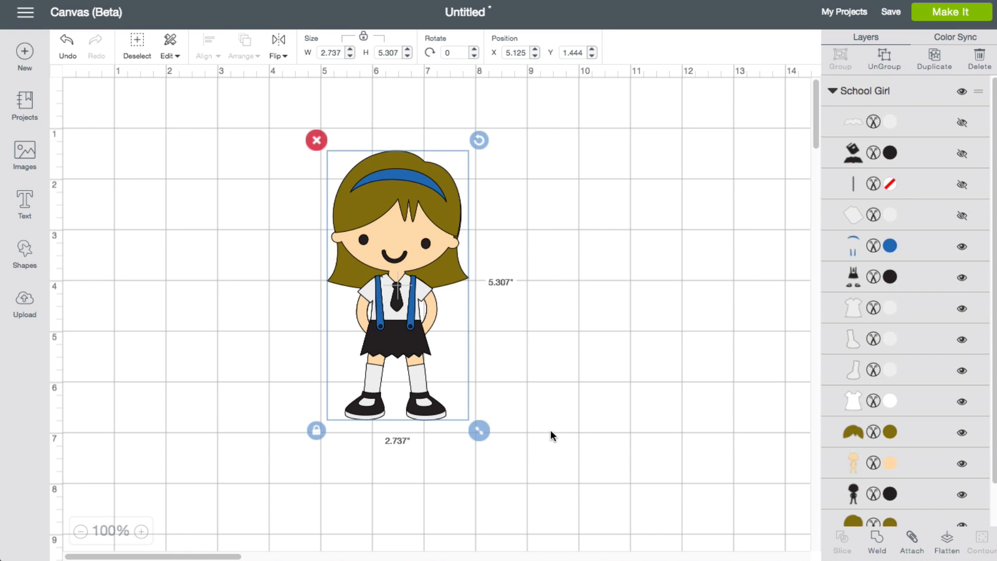
click(947, 542)
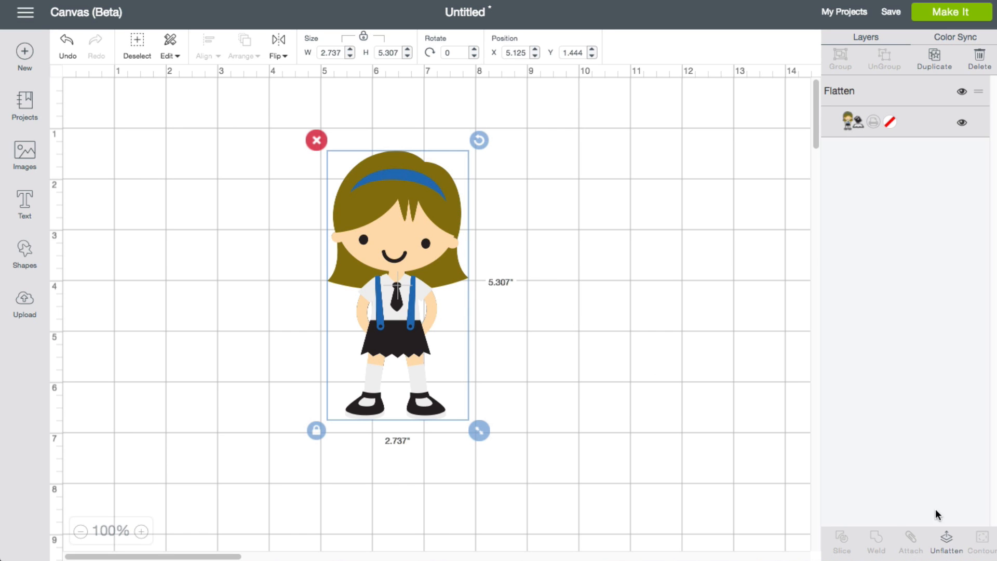
click(947, 540)
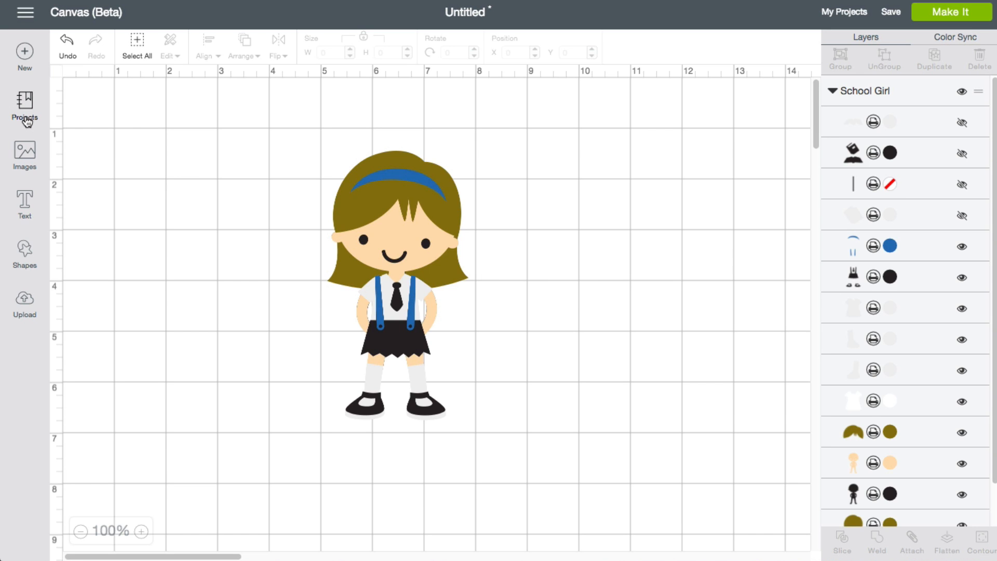
Step: Filter the "school" image library to Printables and insert the boy raising his hand at a desk
click(25, 155)
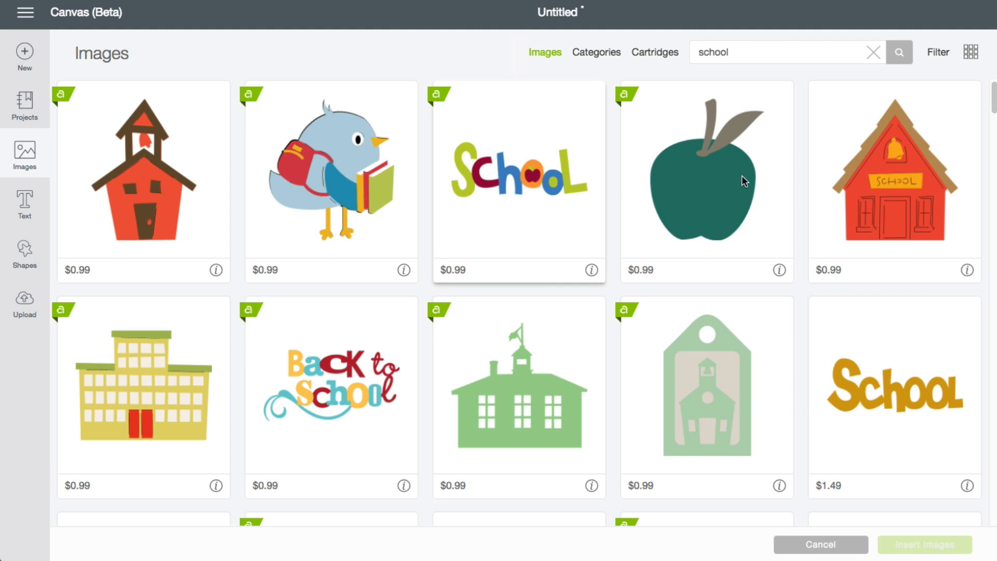
click(944, 55)
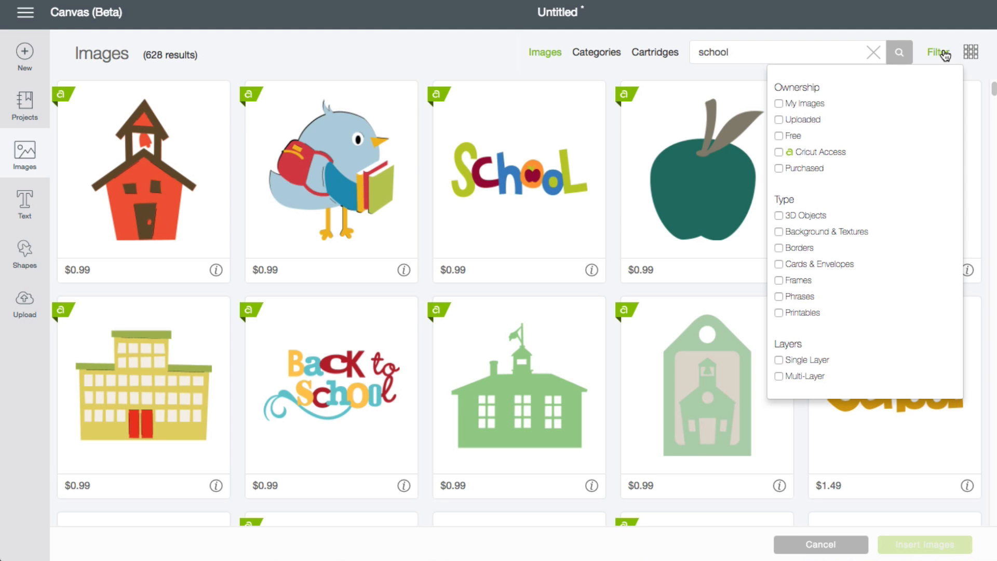
click(778, 313)
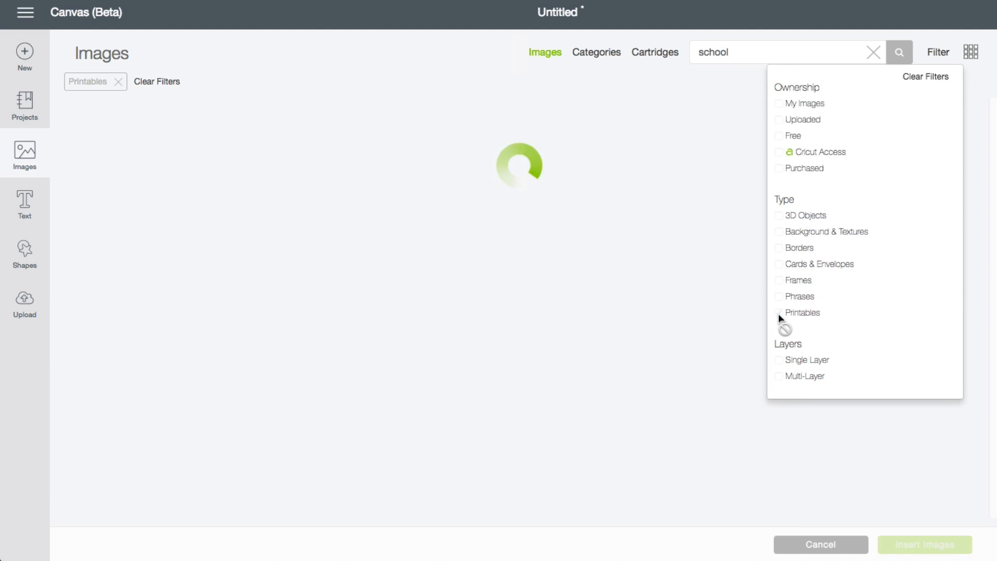
click(391, 232)
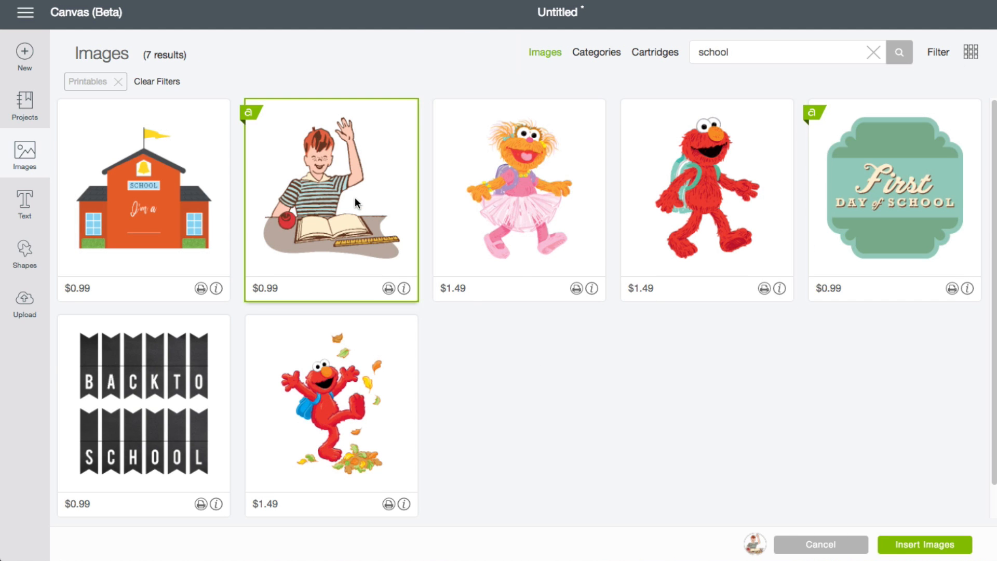
click(944, 545)
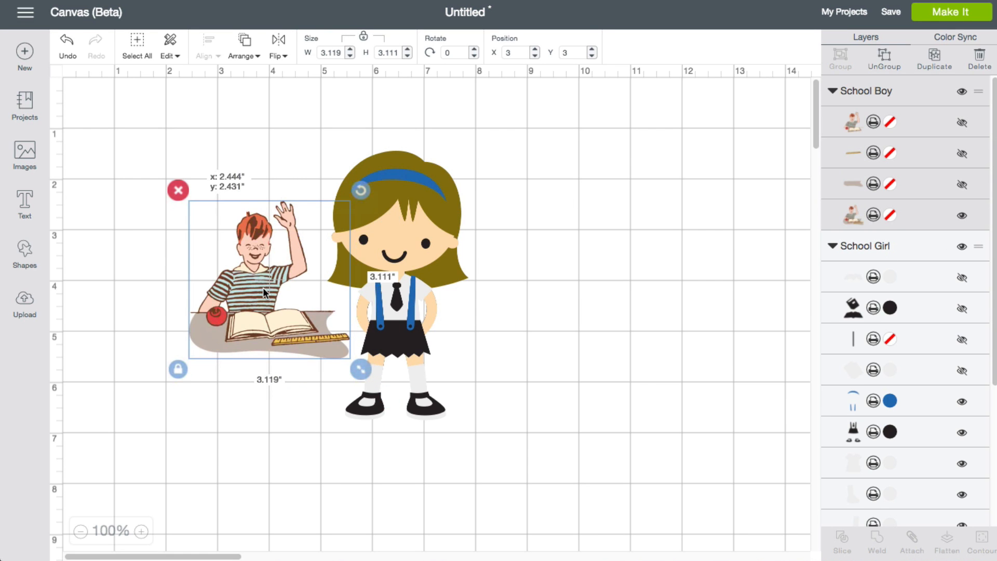
Step: Move the school boy away from the girl and delete the whole school girl image
drag(262, 288, 165, 230)
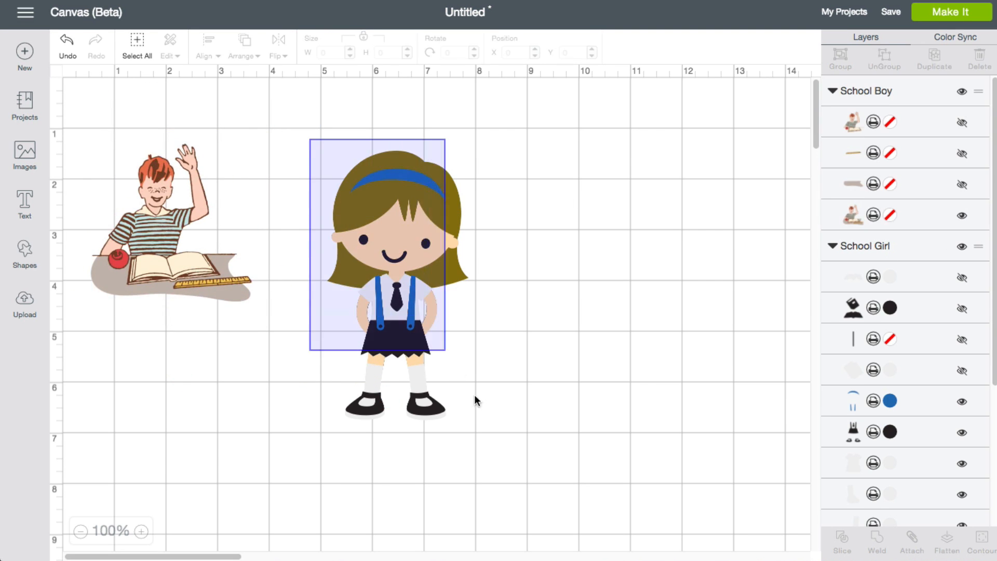
click(466, 400)
key(Delete)
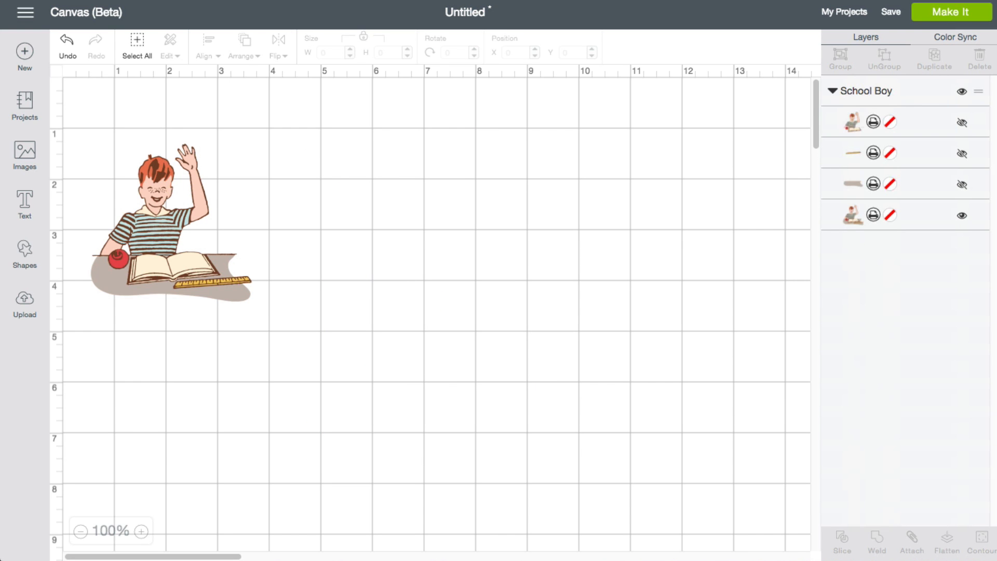
Step: Reposition the school boy at about X 3.6, Y 1.0 and enlarge it to about 6.0 by 6.0 inches
drag(163, 232, 321, 218)
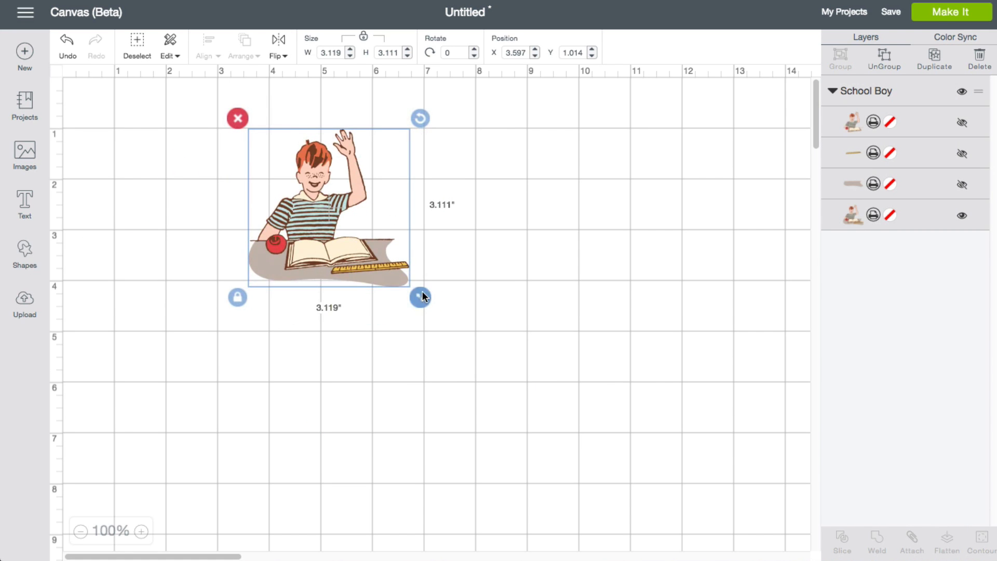
drag(422, 293, 572, 410)
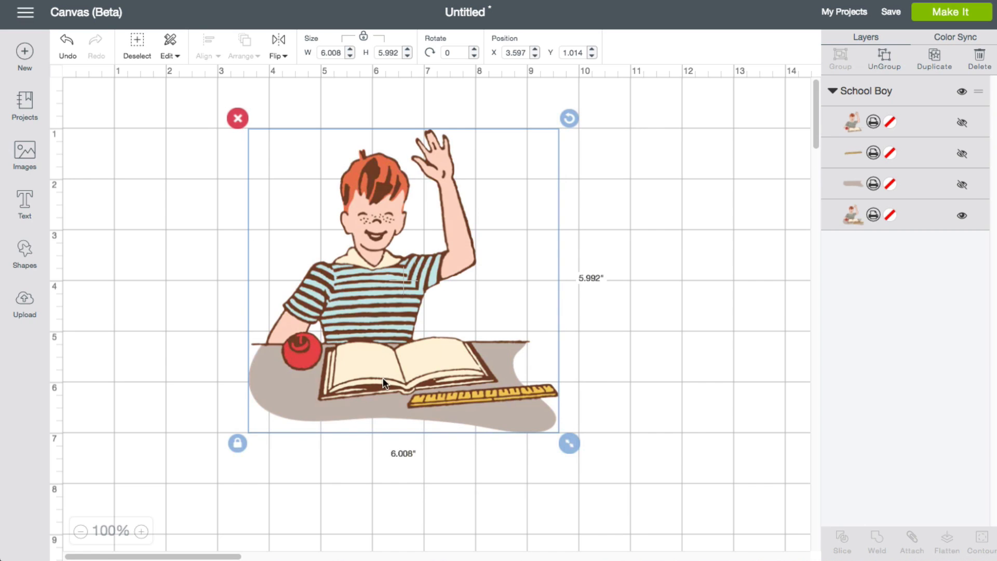
Step: Toggle the visibility of the hidden ruler layer in the School Boy group and leave it shown
click(963, 156)
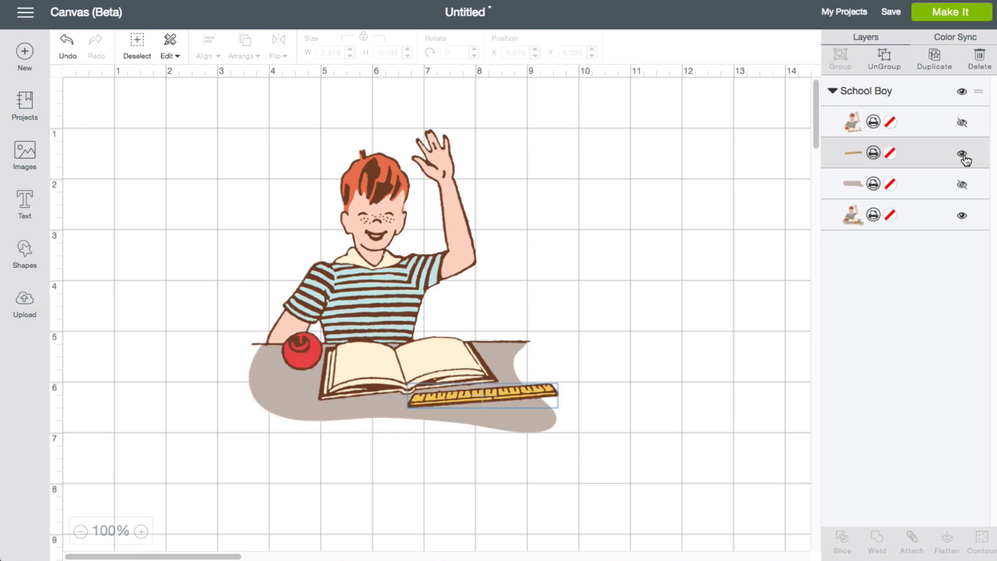
click(963, 155)
click(963, 156)
Step: Try solid print colours on the ruler layer, including Rose Pink and Moccasin, finishing with #AA1E58
click(889, 152)
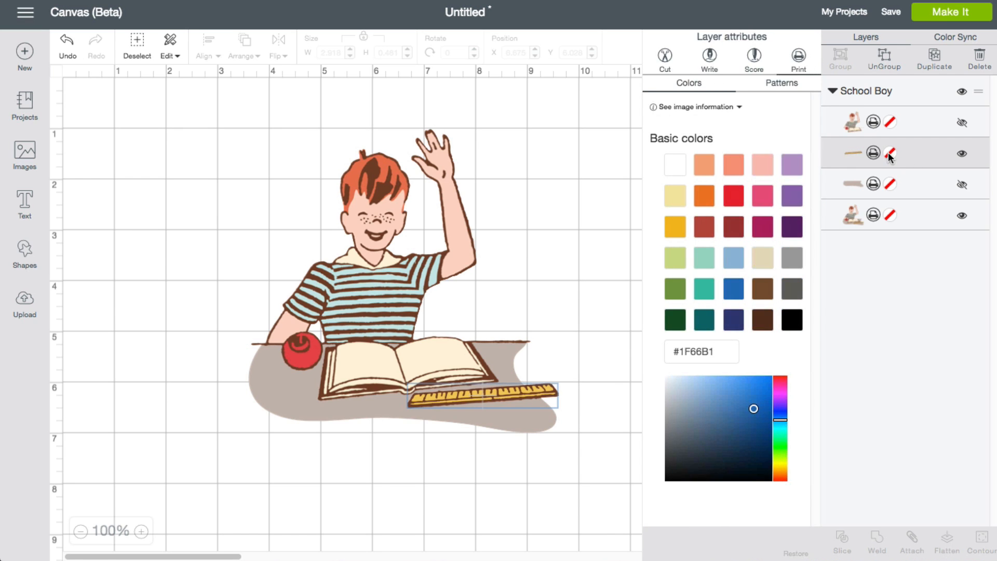
click(762, 207)
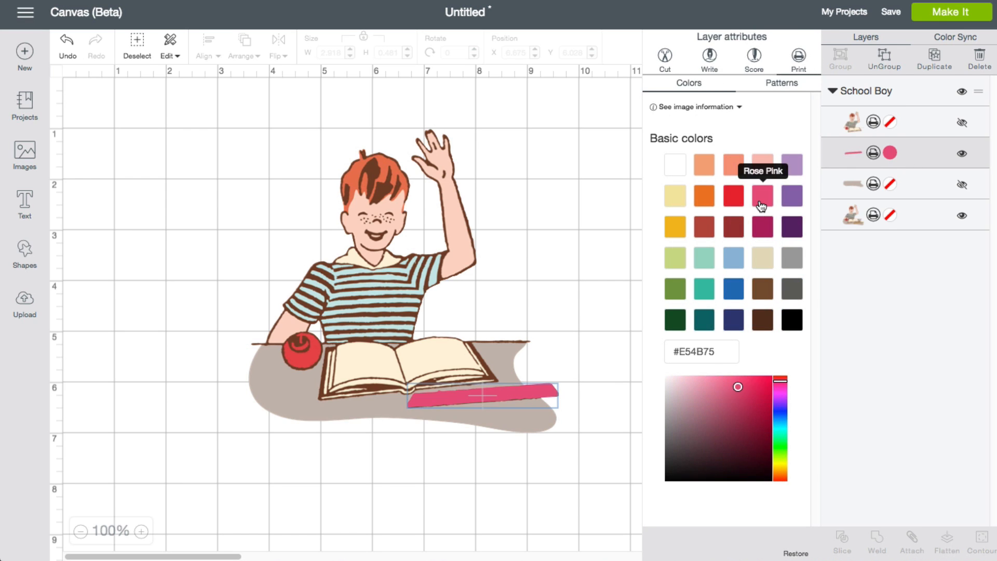
click(762, 289)
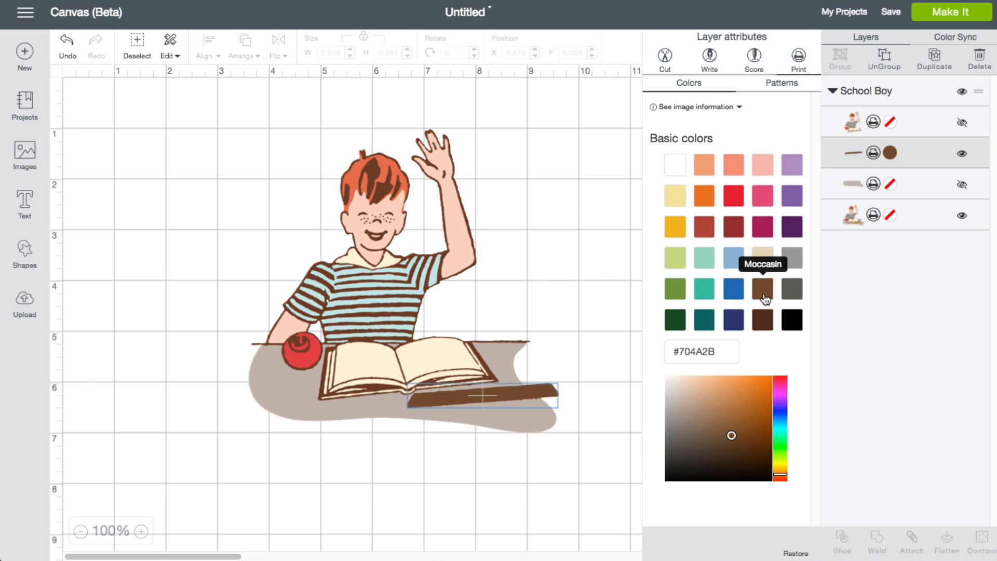
click(762, 258)
click(762, 223)
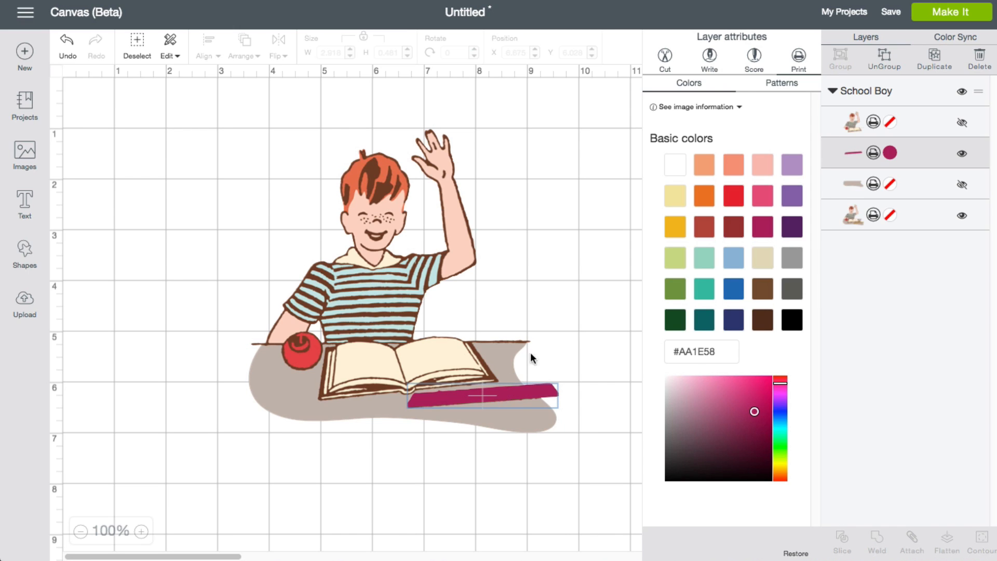
Step: Deselect the image and undo all the colour changes made to the ruler layer
click(144, 127)
click(64, 47)
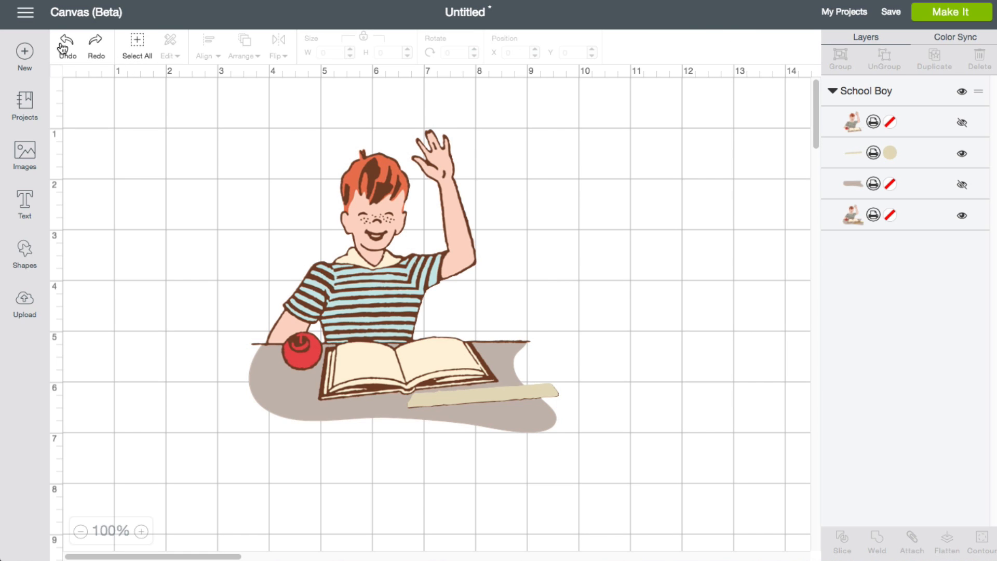
click(63, 47)
click(63, 47)
click(63, 46)
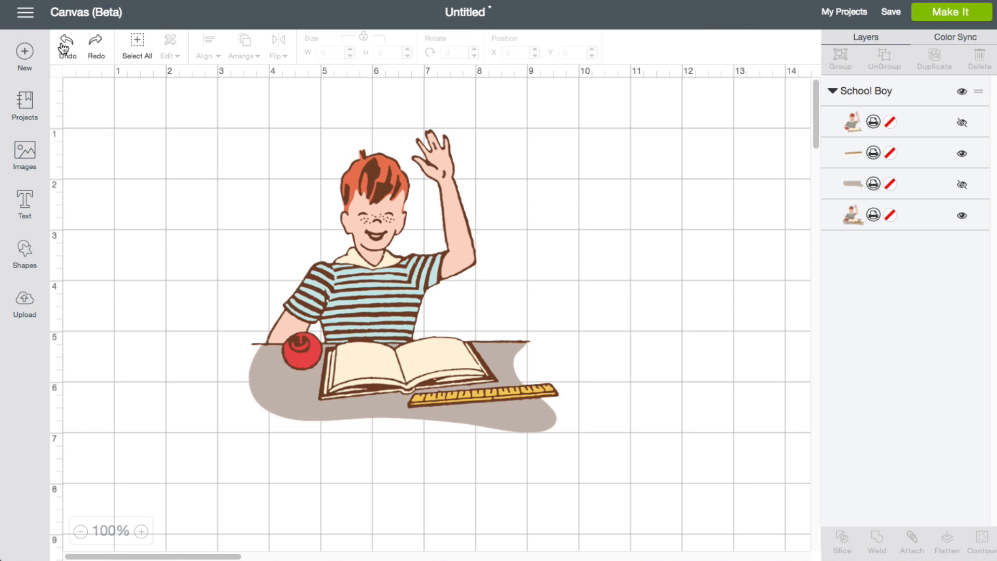